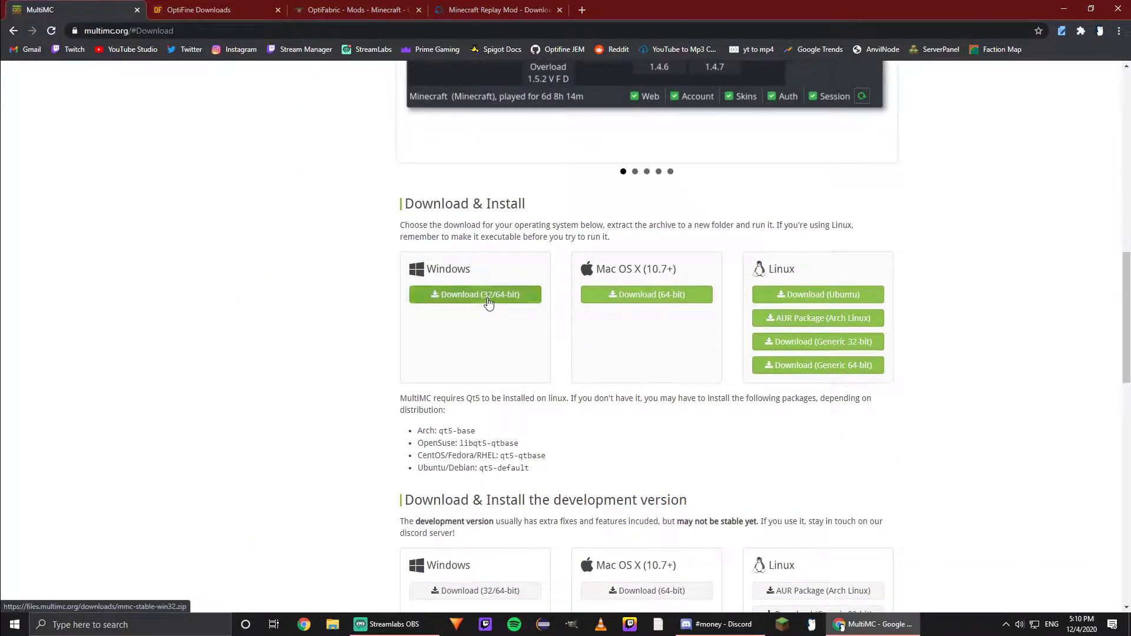
Show the downloaded Windows MultiMC zip in its folder and extract all of its contents.
click(125, 597)
click(160, 559)
right_click(504, 194)
click(533, 245)
click(656, 426)
Open the extracted MultiMC folder and start the MultiMC application from it.
drag(577, 75, 530, 56)
double_click(486, 181)
scroll(483, 314, down, 2)
click(483, 313)
double_click(483, 312)
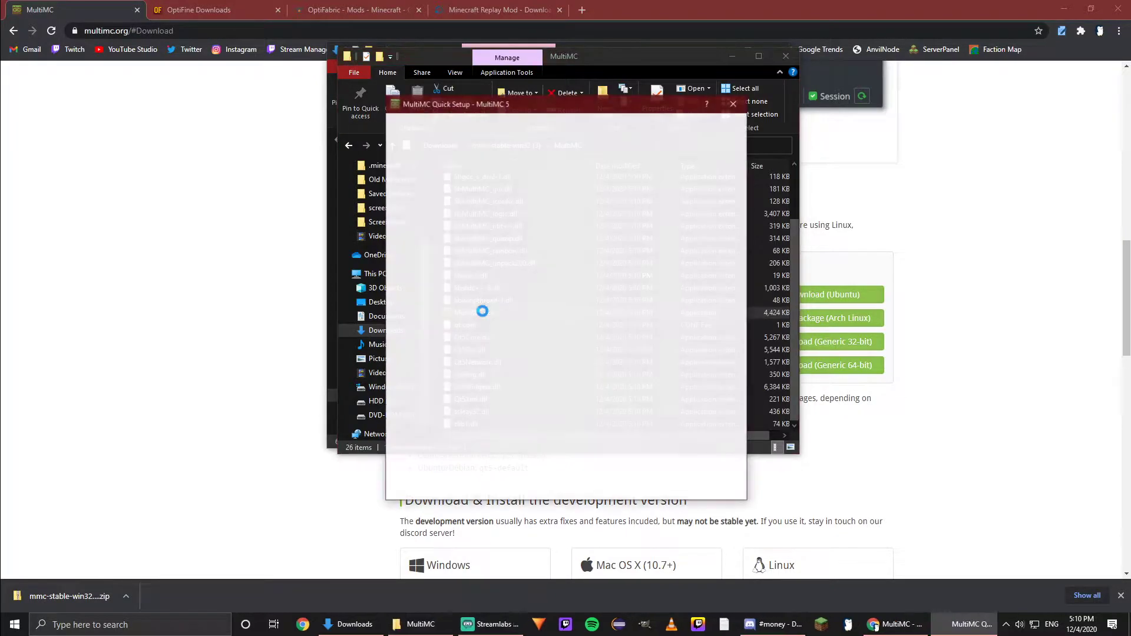
Dismiss the MultiMC quick setup, close the folder windows and reposition the MultiMC main window over the browser.
click(733, 103)
click(787, 121)
click(787, 56)
click(775, 59)
drag(672, 41, 519, 73)
Create a Minecraft 1.16.4 instance named "new" in MultiMC.
click(372, 93)
click(487, 304)
click(472, 207)
click(657, 417)
Edit the "new" instance and install Fabric Loader version 0.10.8 into it.
click(705, 204)
drag(1055, 47, 274, 93)
click(279, 154)
click(484, 225)
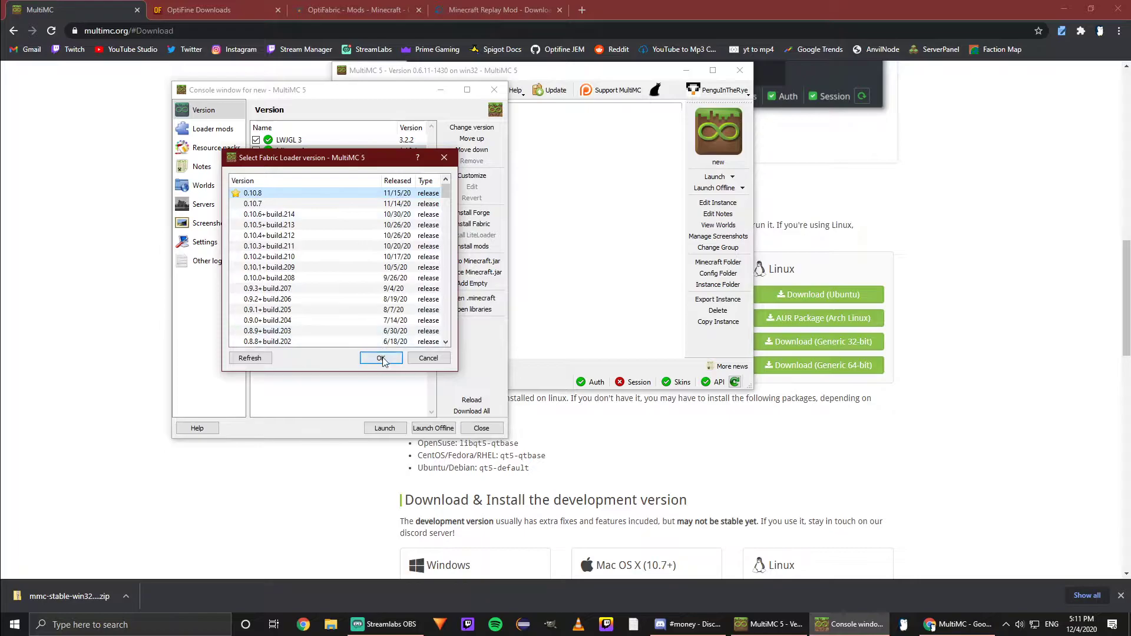
click(380, 358)
Switch to the browser and download OptiFine 1.16.4 HD U G5 from the OptiFine downloads page.
click(109, 138)
click(225, 6)
click(523, 158)
click(1072, 80)
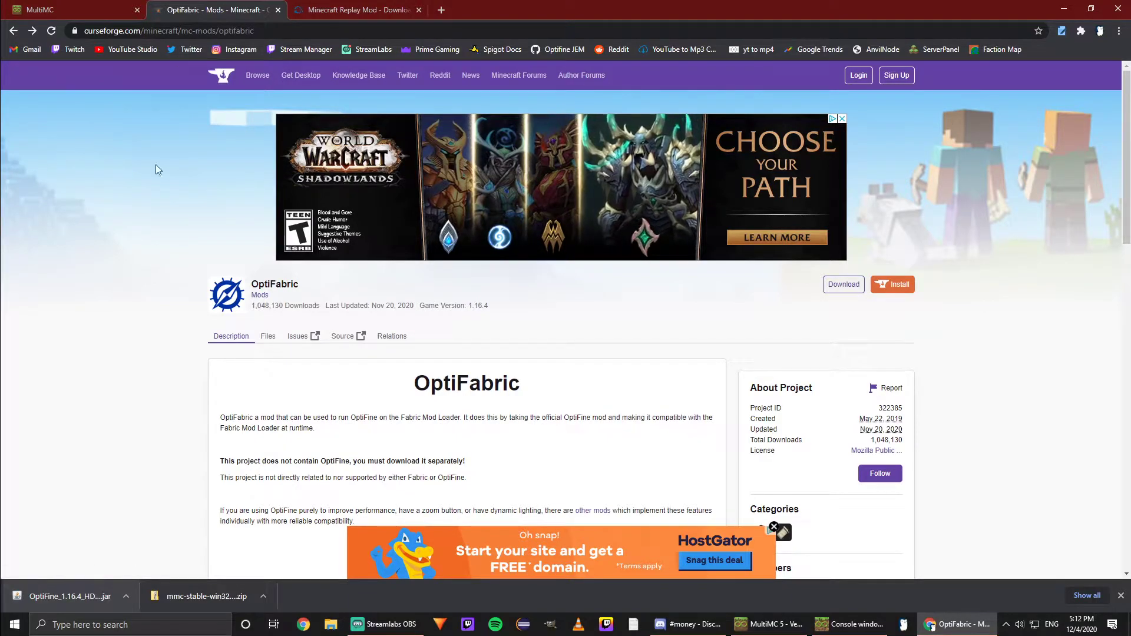
Download the OptiFabric 1.8.10 jar from its CurseForge page and keep the file despite the browser's warning.
scroll(177, 318, down, 2)
scroll(215, 413, up, 1)
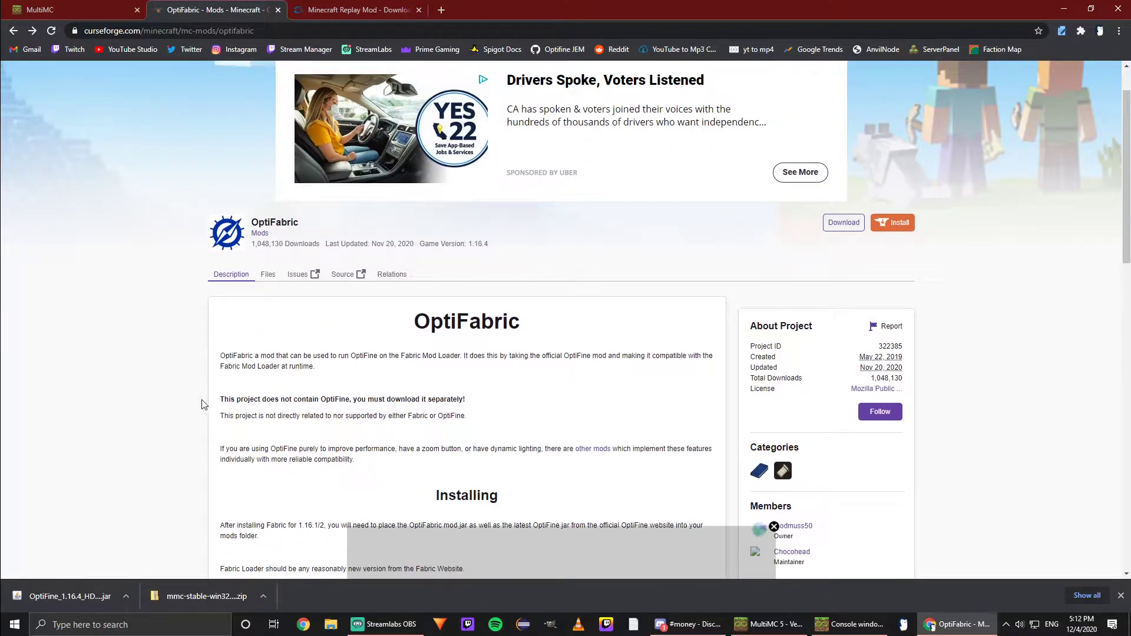
click(844, 223)
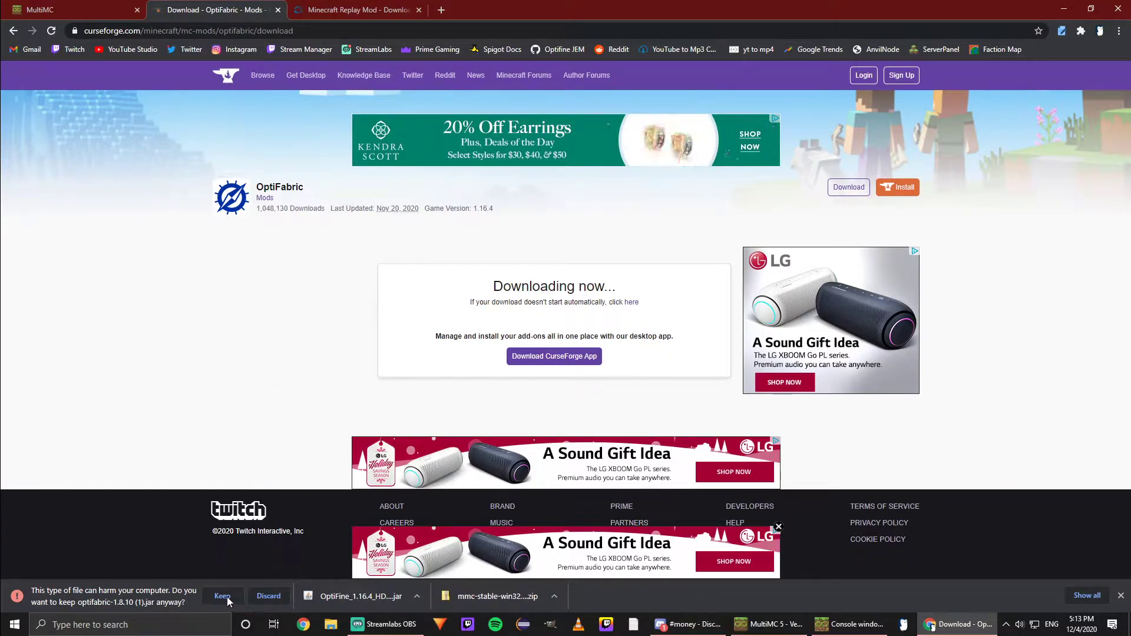
click(225, 597)
Close the OptiFabric page and download Replay Mod 2.5.1 for Minecraft 1.16.4 from the Replay Mod download page.
click(279, 10)
scroll(123, 401, down, 3)
scroll(124, 401, up, 5)
scroll(135, 391, down, 3)
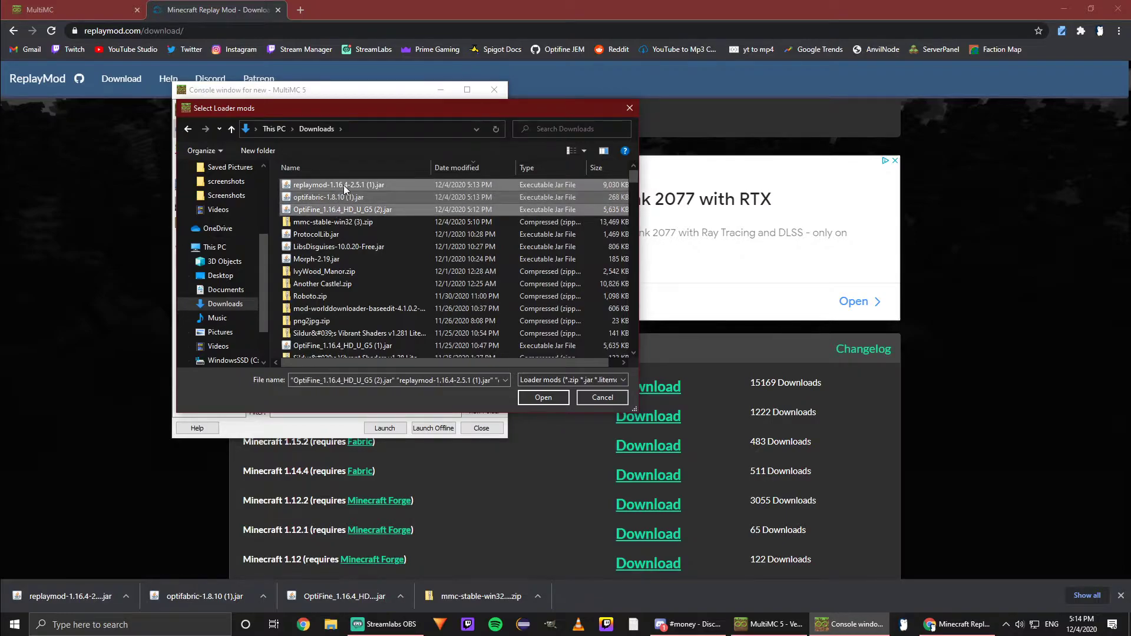
Add the OptiFine, OptiFabric and Replay Mod jars as loader mods to the instance and launch it.
click(539, 399)
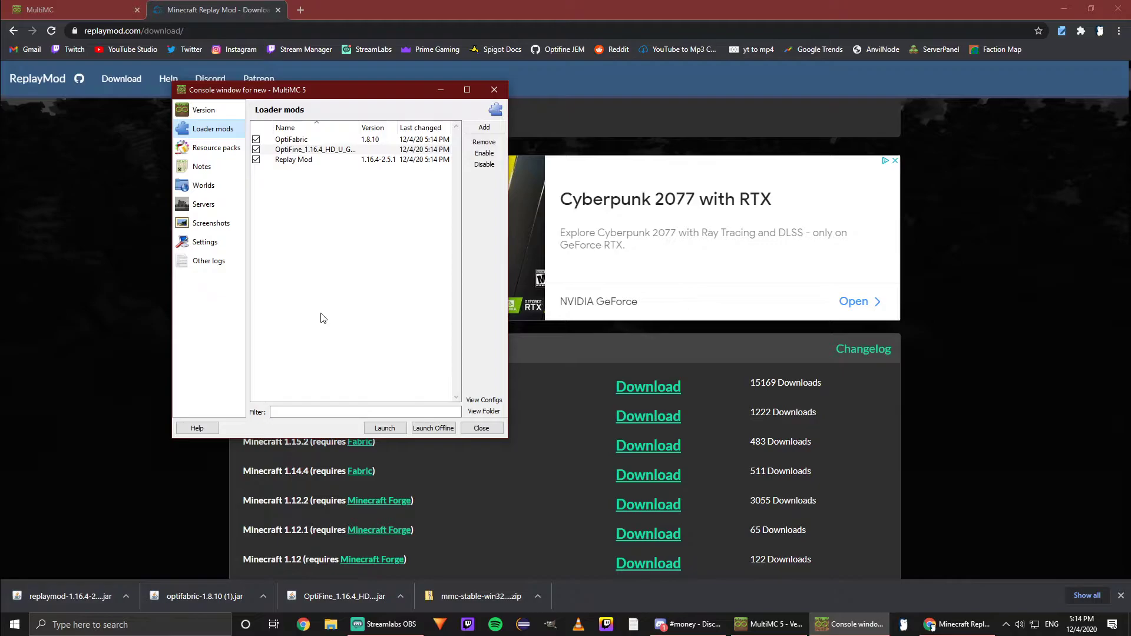
click(760, 622)
click(686, 70)
click(402, 429)
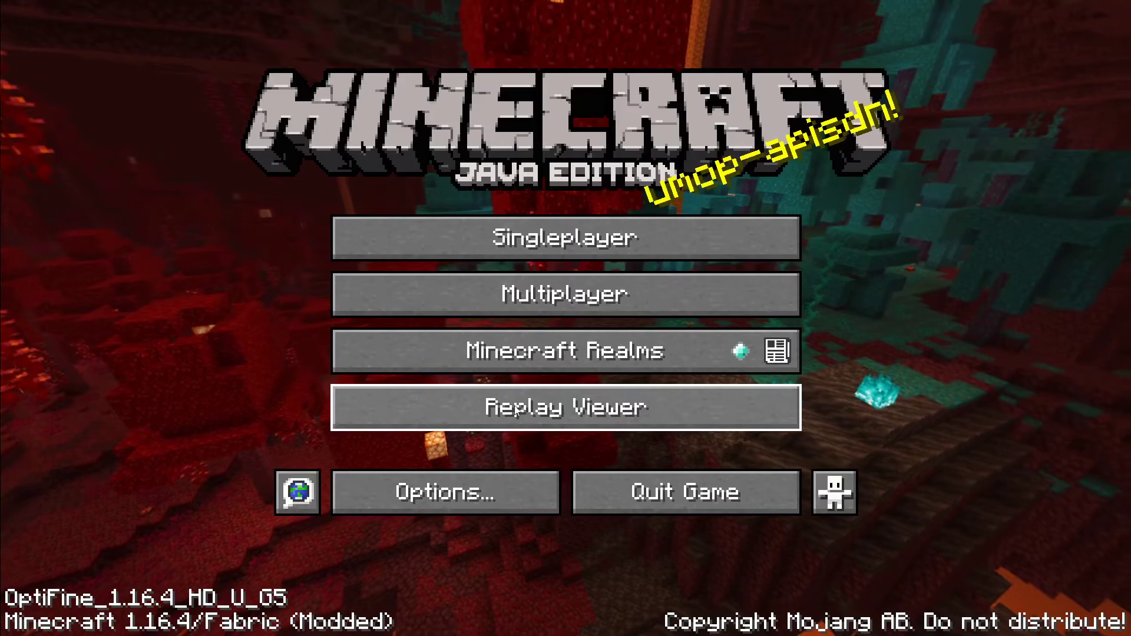
Check the Replay Viewer from the title screen and enter a world so that Replay Mod starts recording.
click(484, 407)
click(816, 600)
click(511, 503)
click(557, 525)
click(468, 479)
click(391, 295)
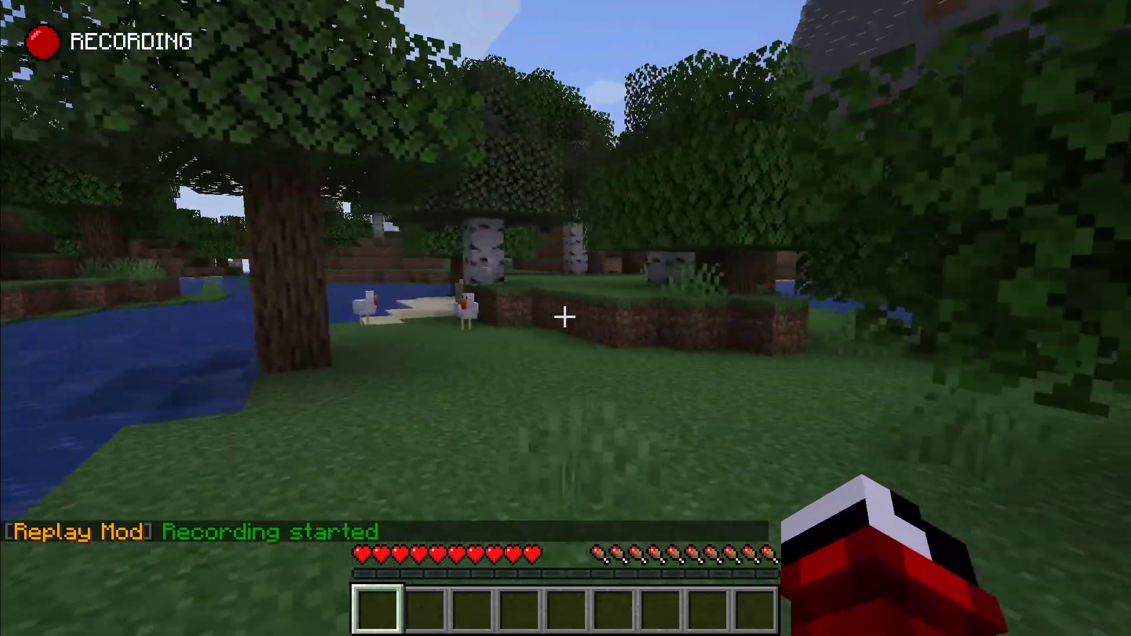
Walk around the island while Replay Mod records, and leave the world to the title screen to save the replay.
key(w)
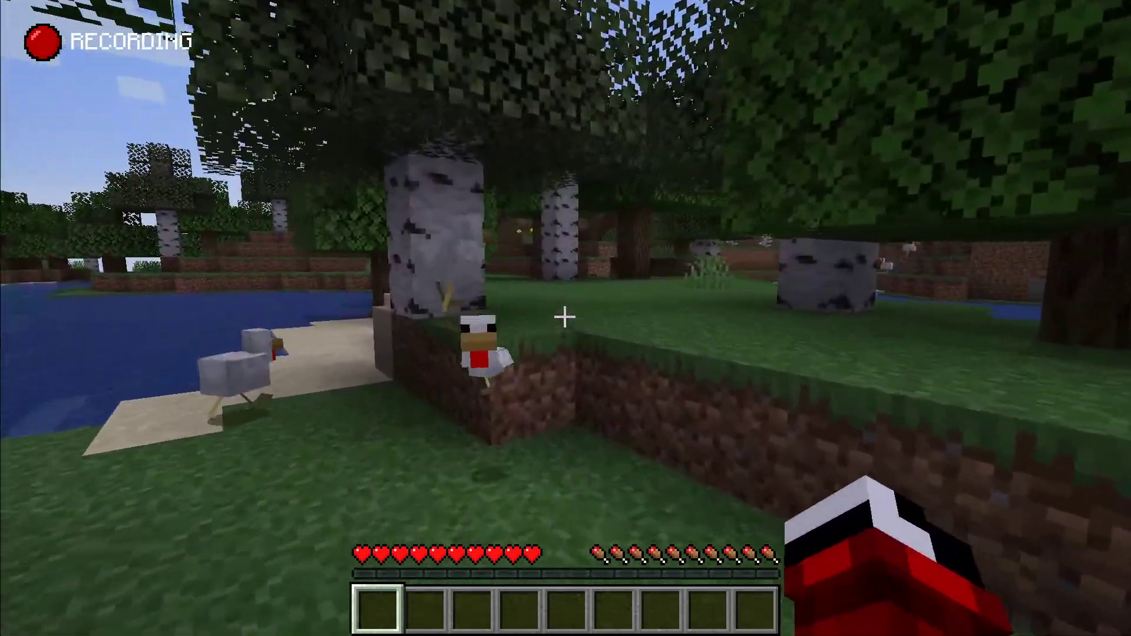
key(w)
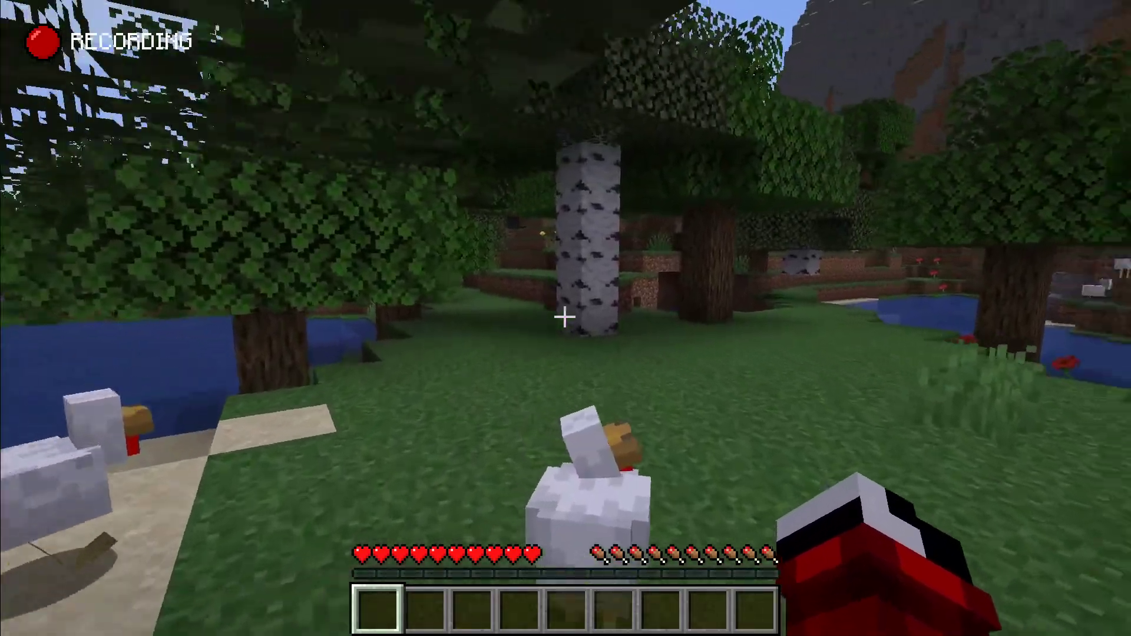
key(w)
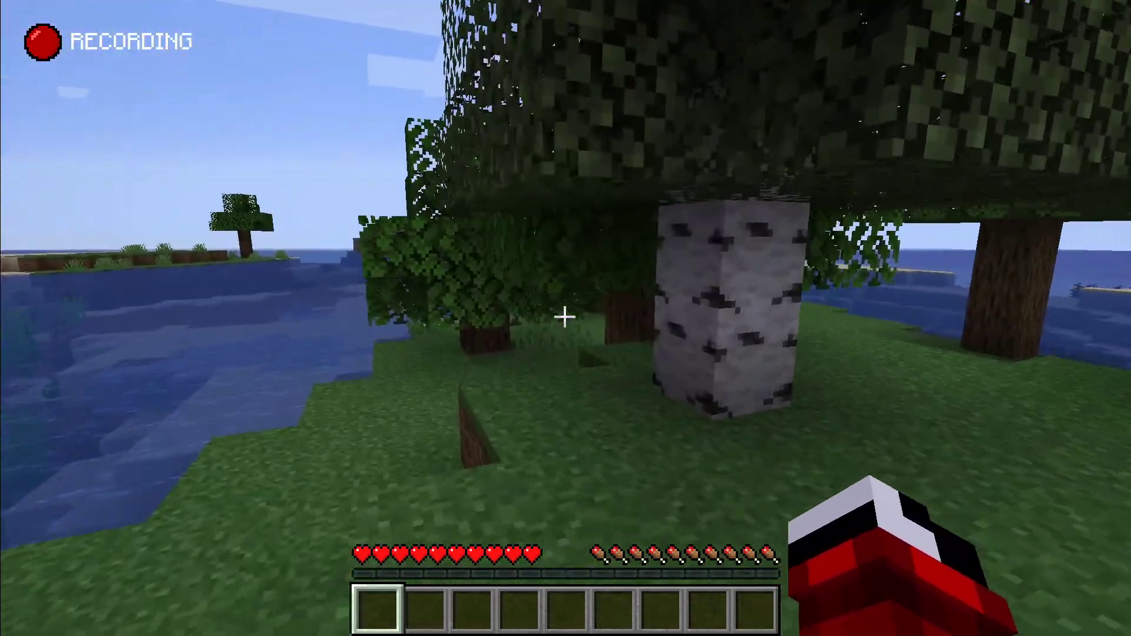
key(w)
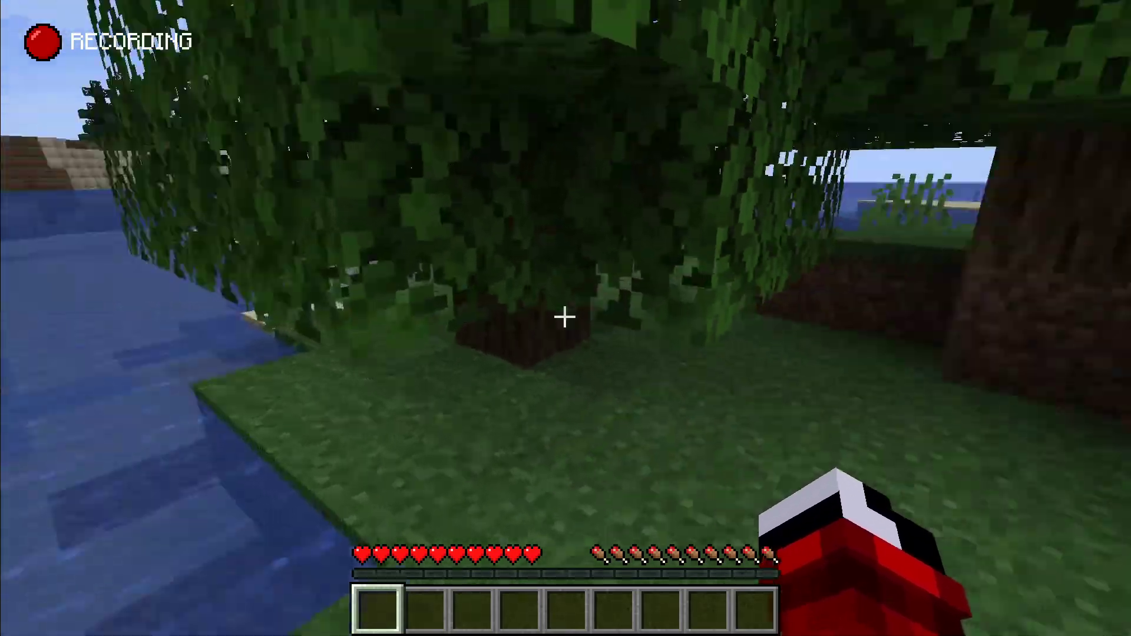
key(w)
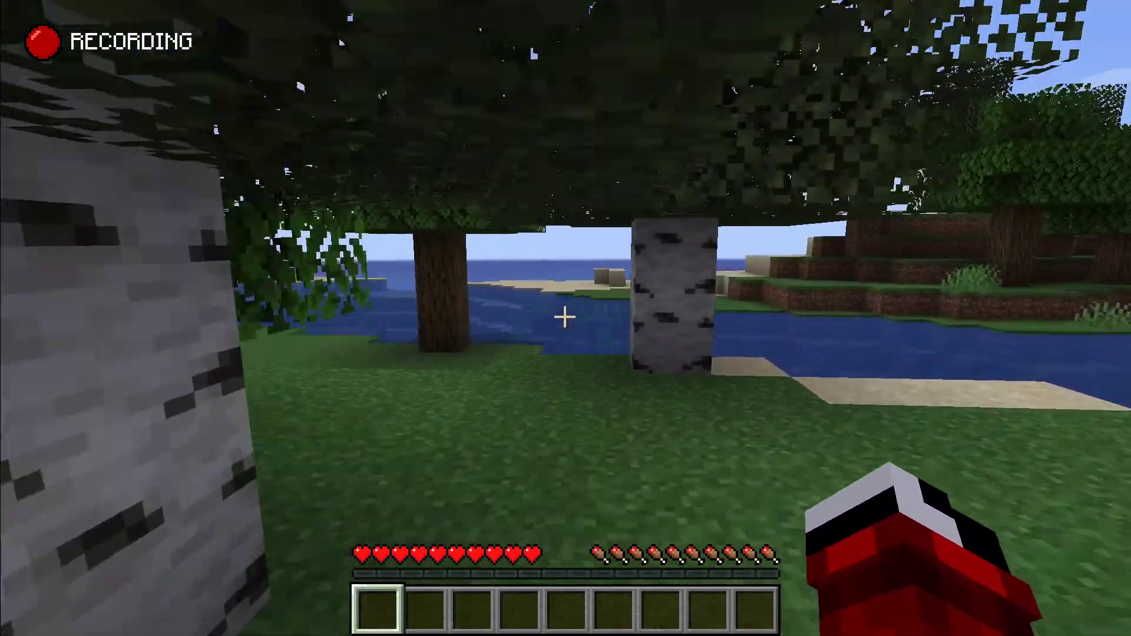
key(w)
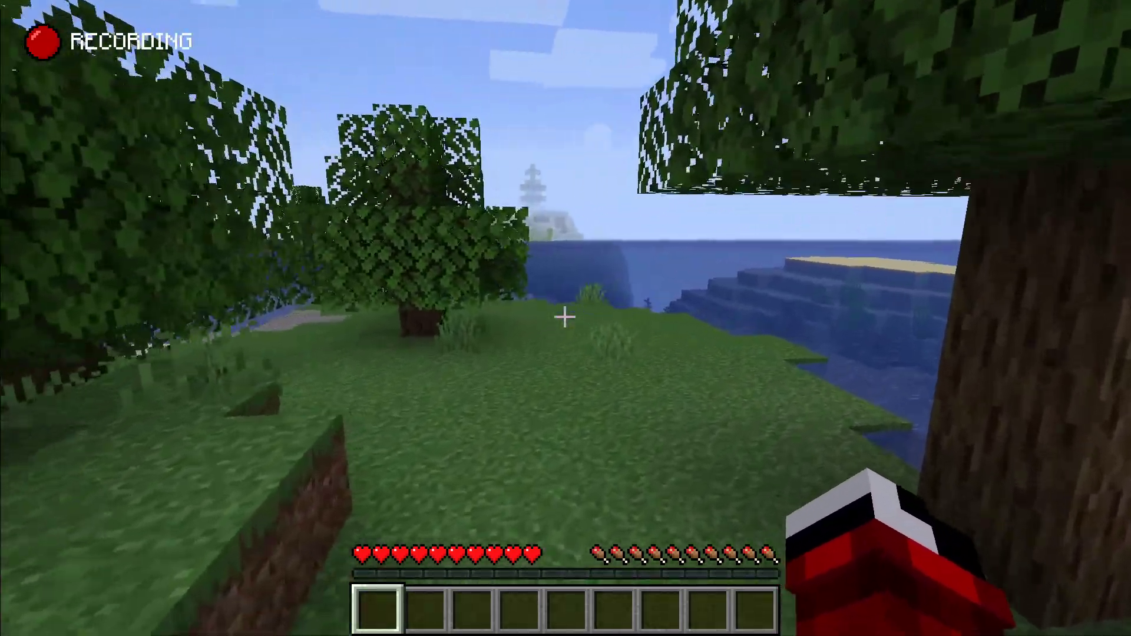
key(w)
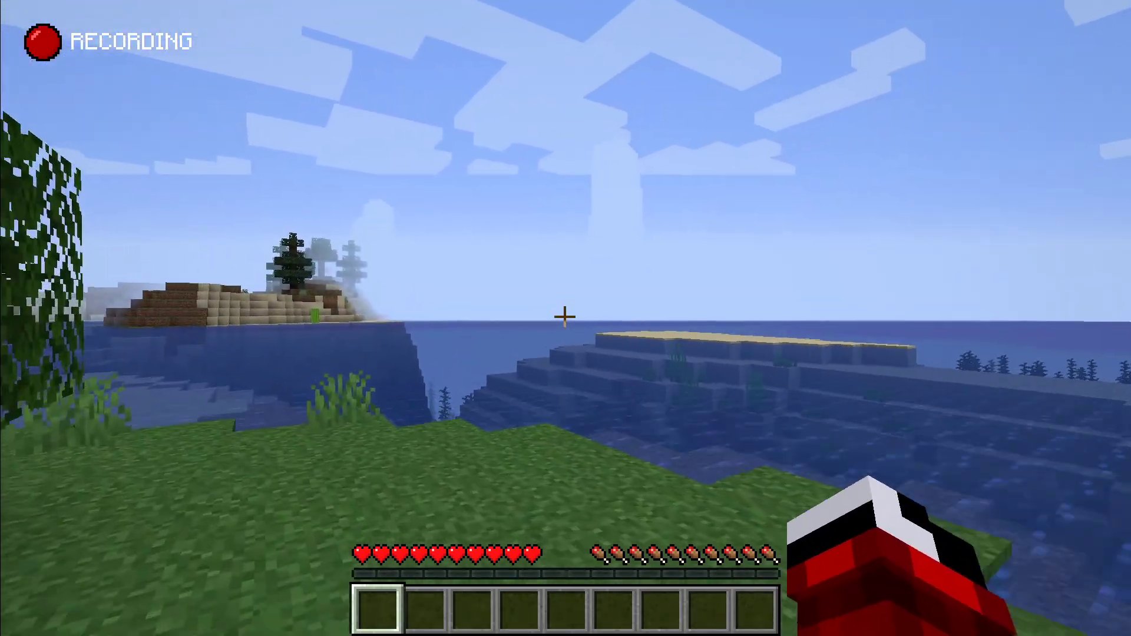
key(w)
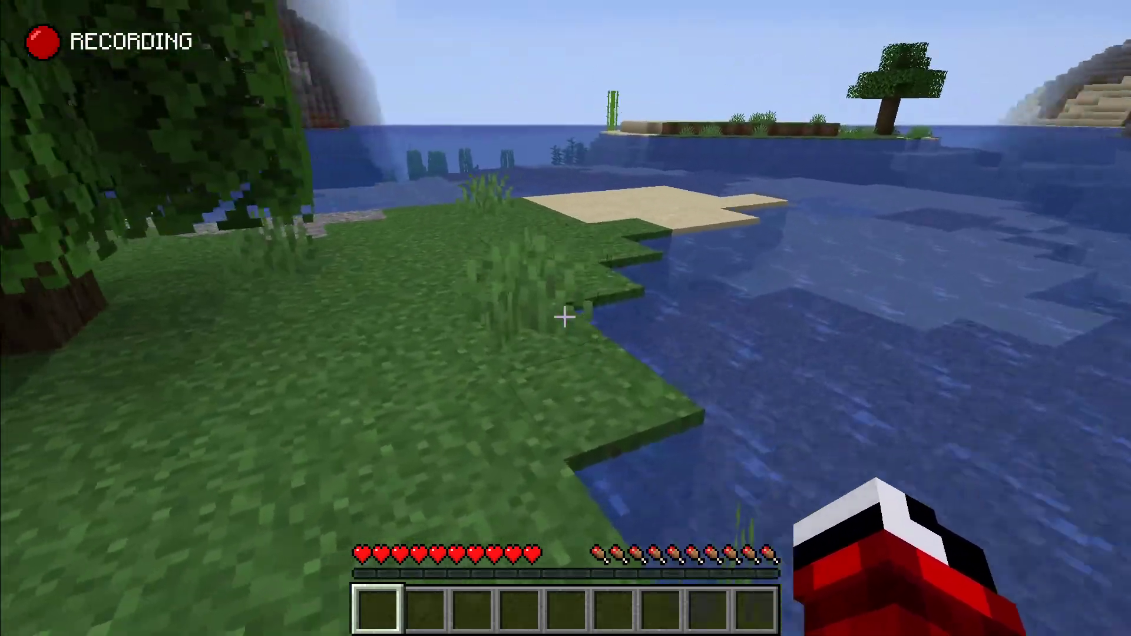
key(w)
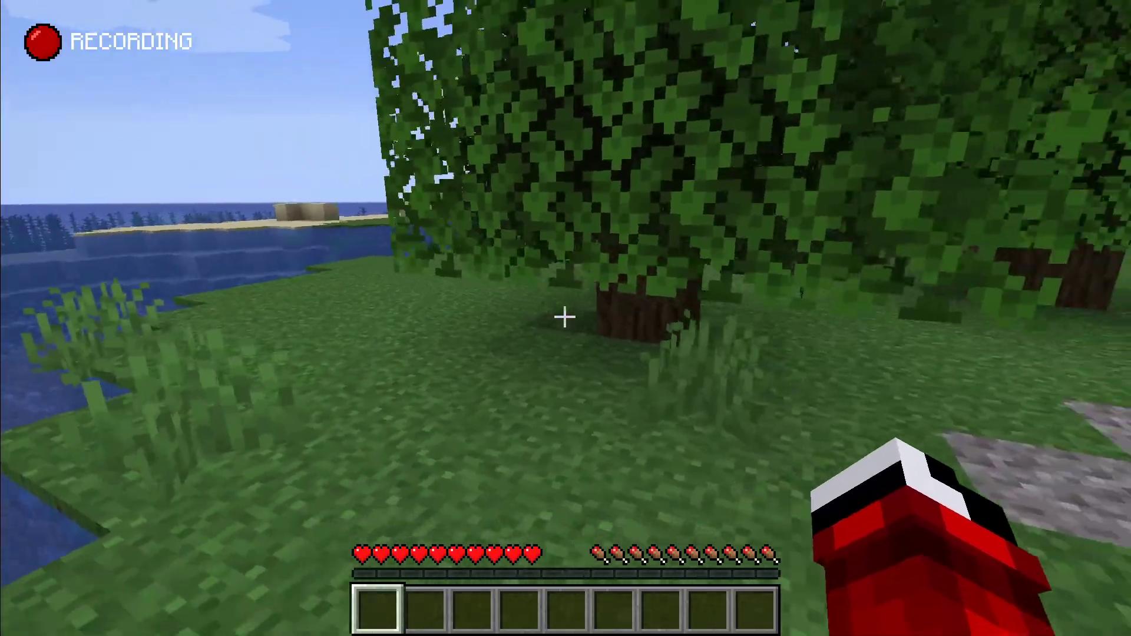
key(w)
key(Escape)
click(536, 427)
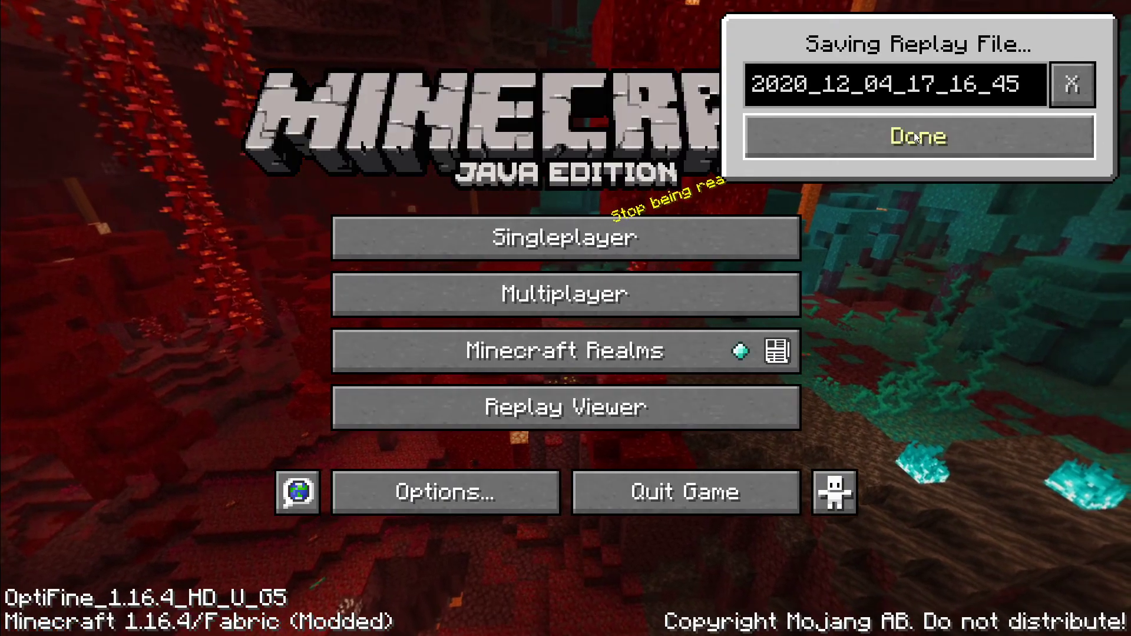